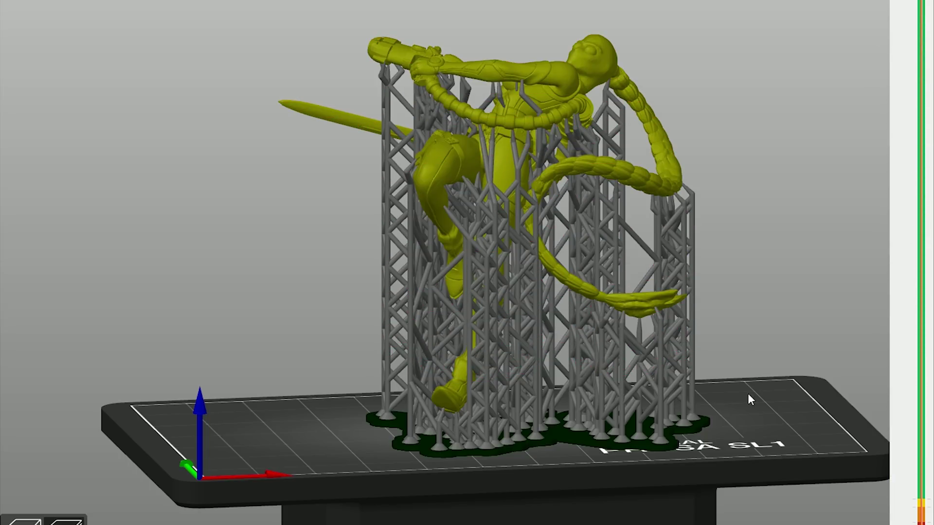
- Zoom in and pan the preview to centre the supported figure
{"action": "scroll", "coordinate": [756, 418], "scroll_direction": "up", "scroll_amount": 5}
{"action": "middle_click_drag", "start_coordinate": [831, 434], "coordinate": [754, 375]}
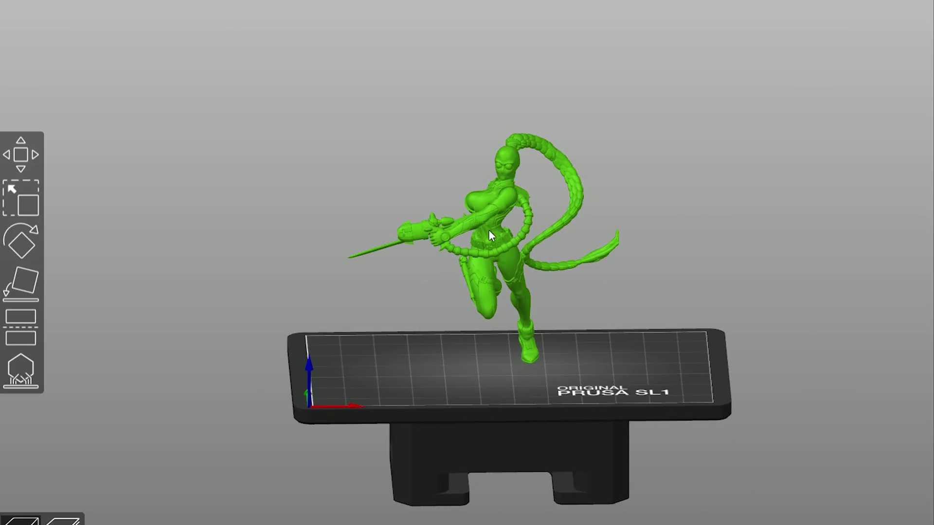
- Tilt the figure about Y, rotate it to 315° about X, then orbit to inspect the re-supported tower
{"action": "left_click", "coordinate": [23, 244]}
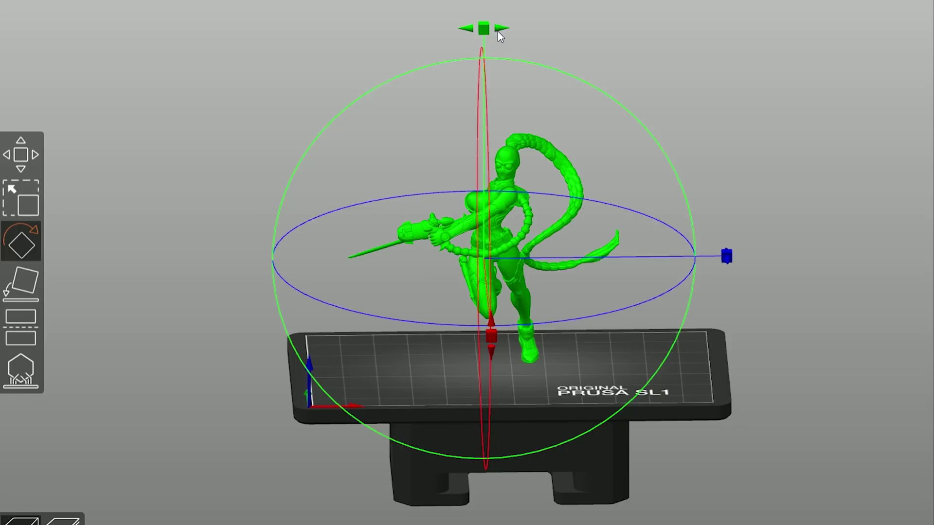
{"action": "left_click_drag", "start_coordinate": [497, 31], "coordinate": [567, 185]}
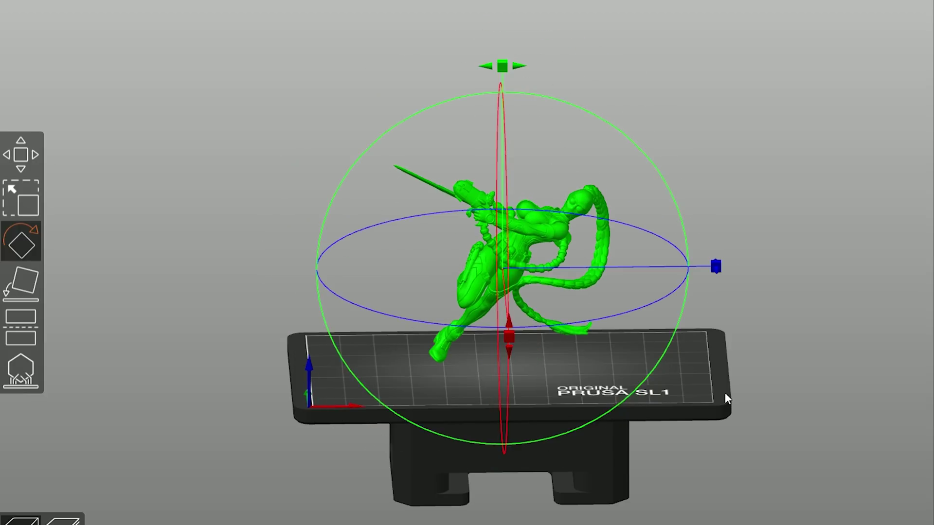
{"action": "left_click_drag", "start_coordinate": [725, 393], "coordinate": [656, 426]}
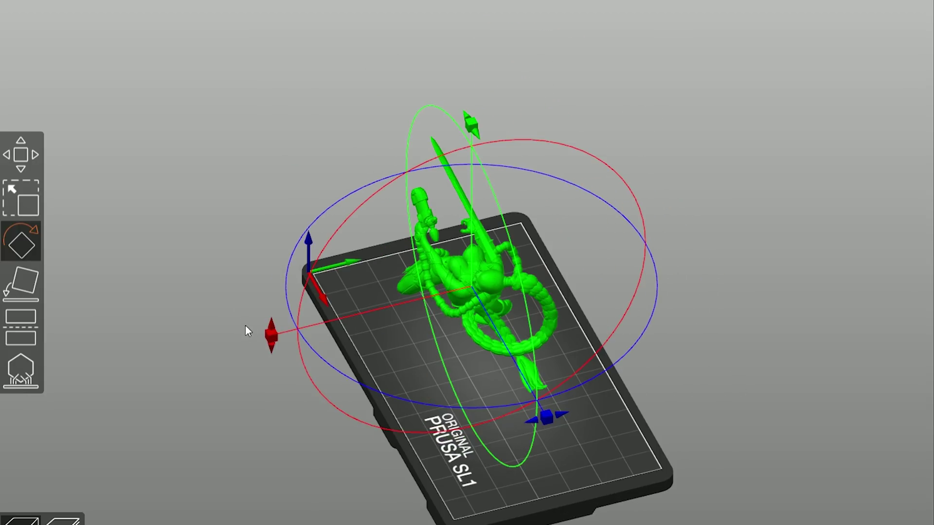
{"action": "left_click_drag", "start_coordinate": [271, 335], "coordinate": [401, 257]}
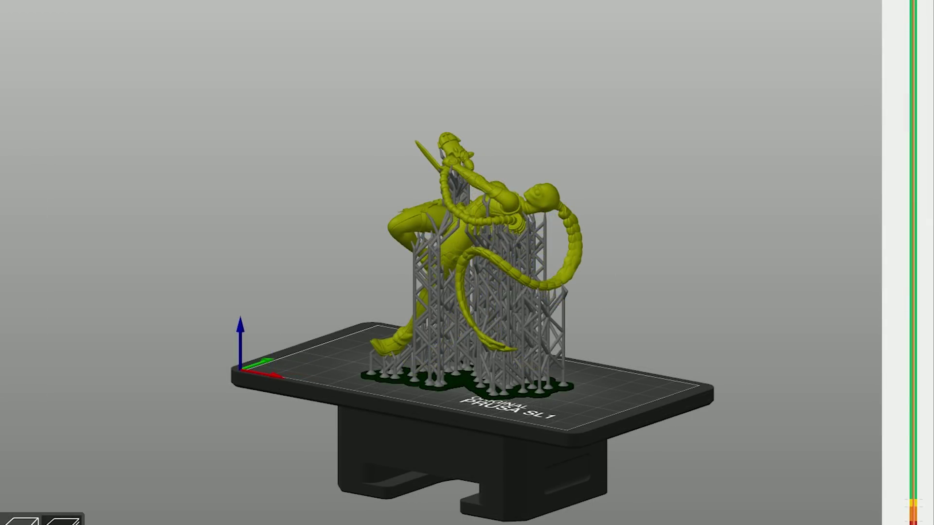
{"action": "left_click_drag", "start_coordinate": [621, 422], "coordinate": [428, 423]}
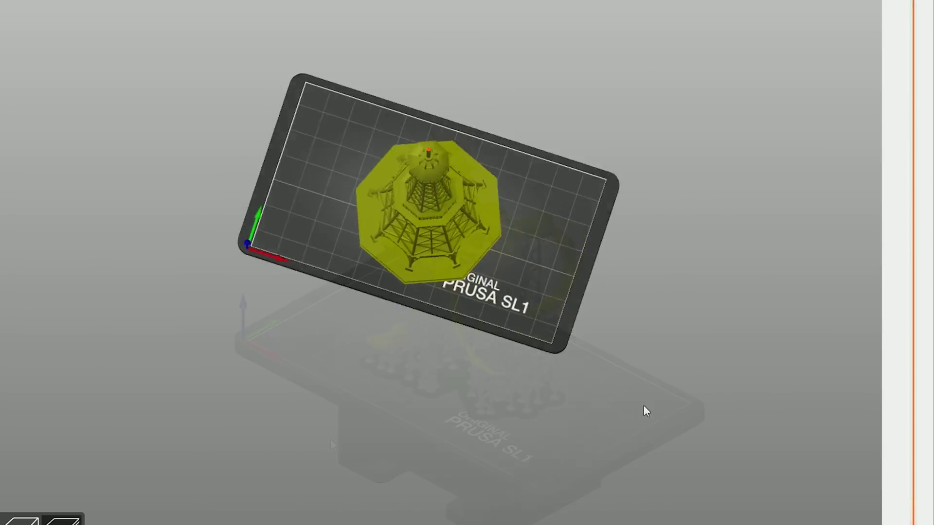
{"action": "left_click_drag", "start_coordinate": [644, 412], "coordinate": [559, 389]}
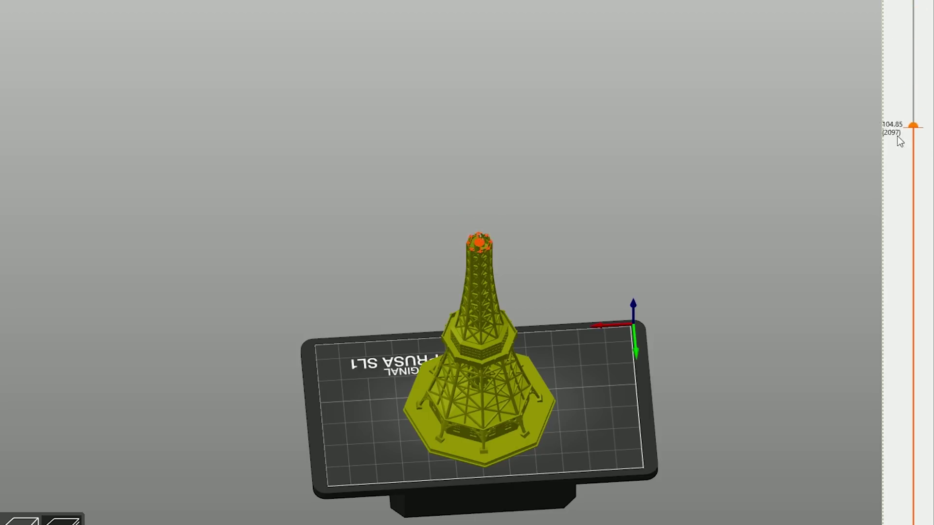
- Lower the layer slider to view the tower's lower layers, then rotate the dinosaur head about Y
{"action": "left_click_drag", "start_coordinate": [849, 308], "coordinate": [828, 459]}
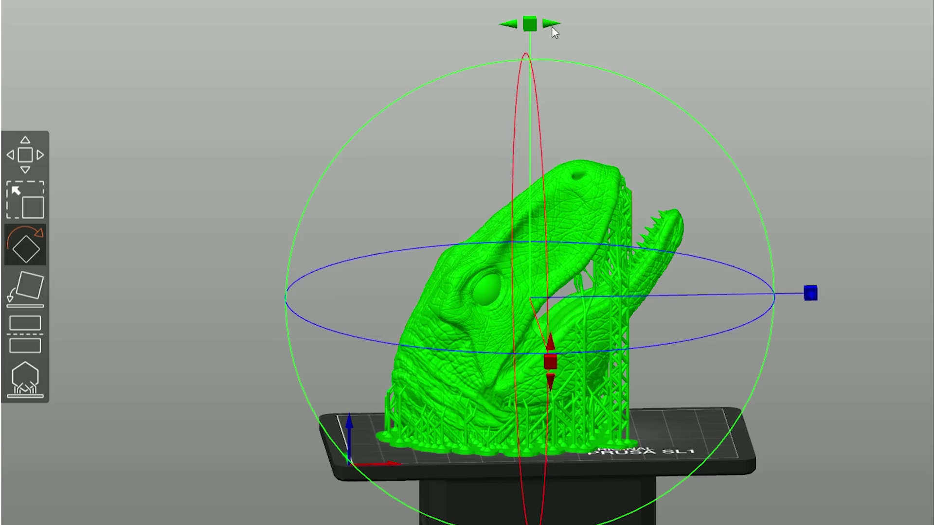
{"action": "left_click_drag", "start_coordinate": [530, 21], "coordinate": [365, 80]}
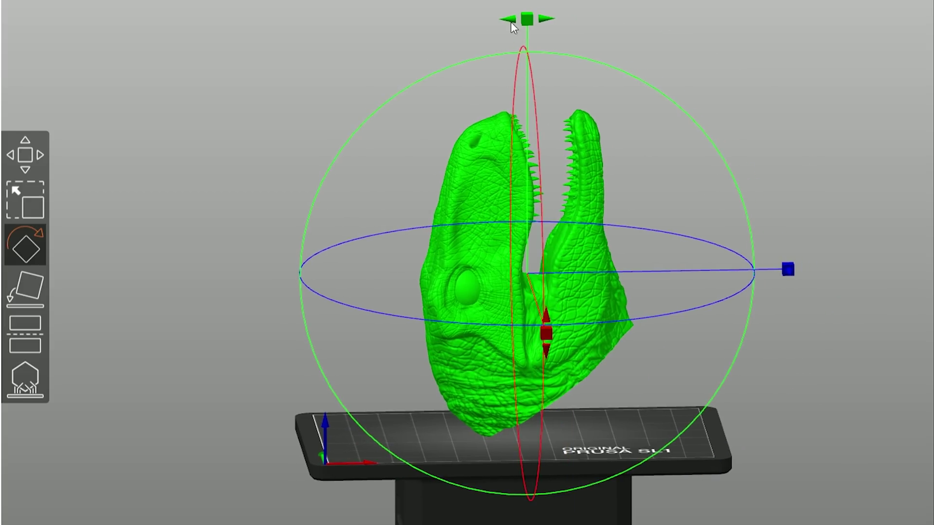
- Tilt the dinosaur head slightly about Y and enter SLA support point editing
{"action": "left_click_drag", "start_coordinate": [527, 18], "coordinate": [116, 323]}
{"action": "left_click", "coordinate": [22, 383]}
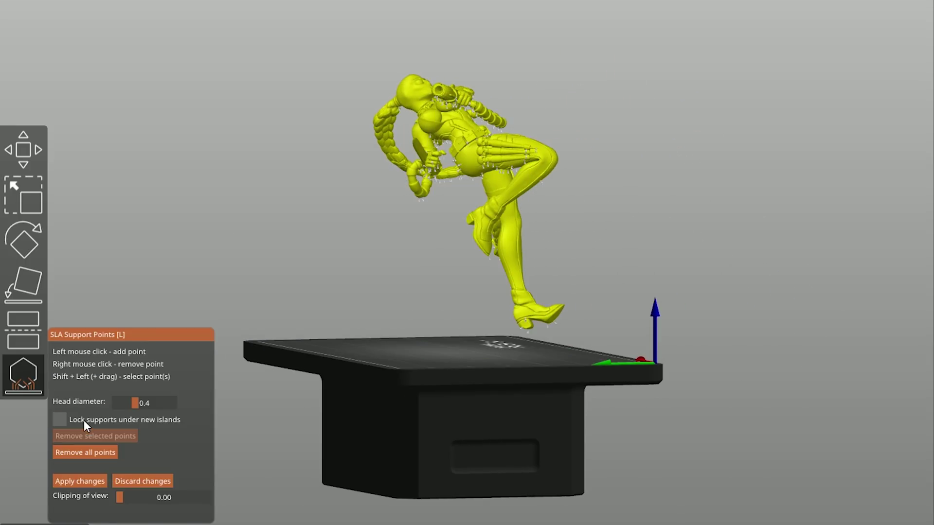
- Delete the support points under the figure's raised foot, then start manual editing for the dinosaur head
{"action": "left_click_drag", "start_coordinate": [488, 326], "coordinate": [548, 270]}
{"action": "scroll", "coordinate": [569, 204], "scroll_direction": "up", "scroll_amount": 5}
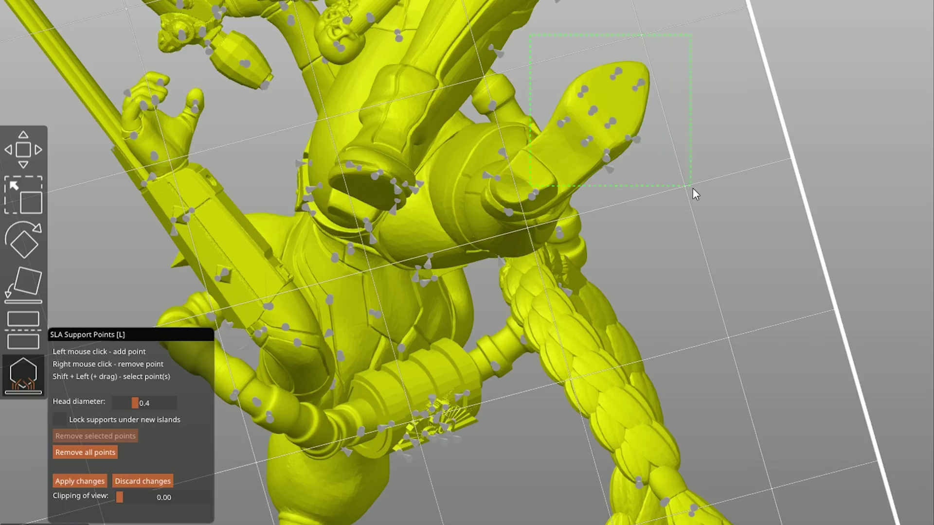
{"action": "left_click_drag", "start_coordinate": [698, 212], "coordinate": [697, 212], "text": "shift"}
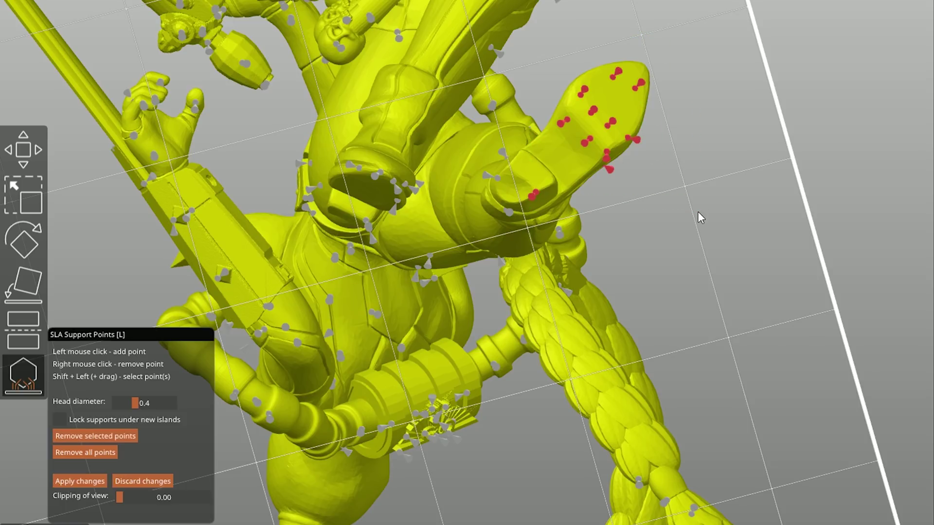
{"action": "key", "text": "Delete"}
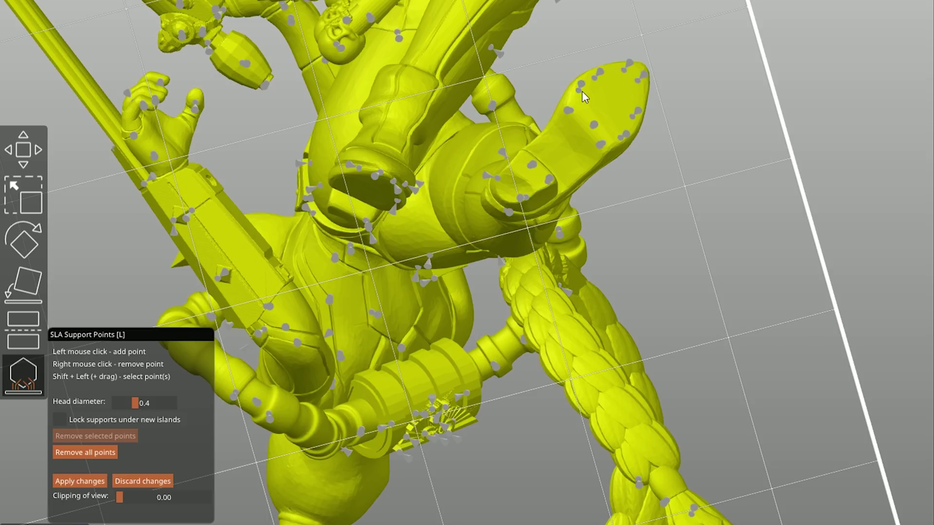
{"action": "left_click", "coordinate": [580, 87]}
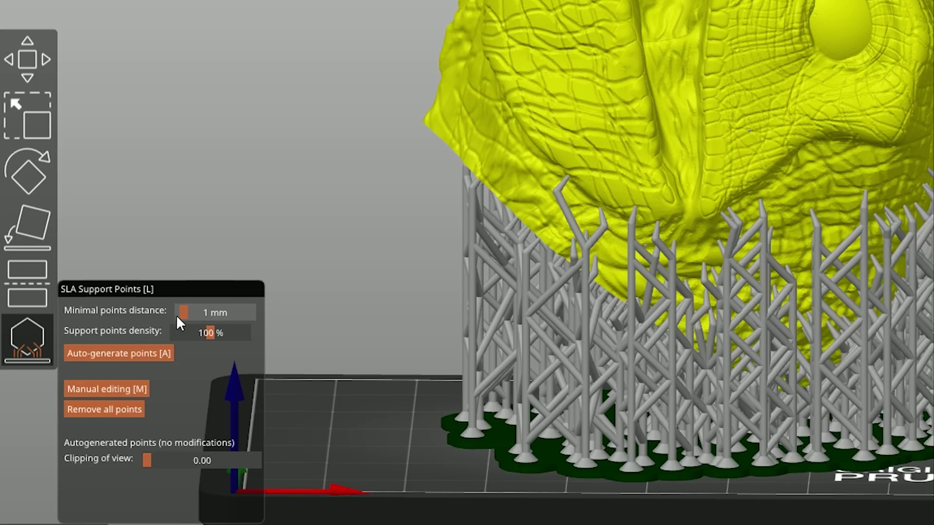
{"action": "left_click", "coordinate": [114, 388]}
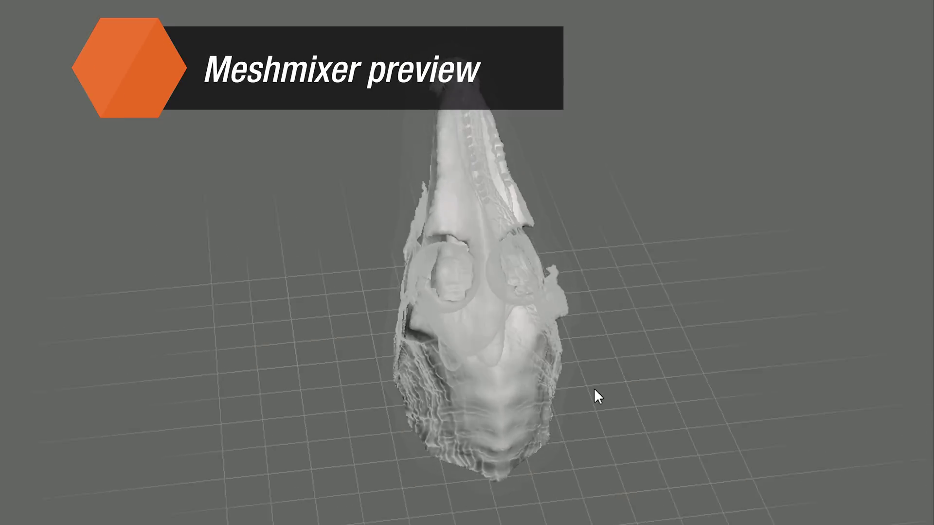
- Add a custom support strut from a node to the dinosaur head's lower edge
{"action": "right_click_drag", "start_coordinate": [594, 390], "coordinate": [524, 370]}
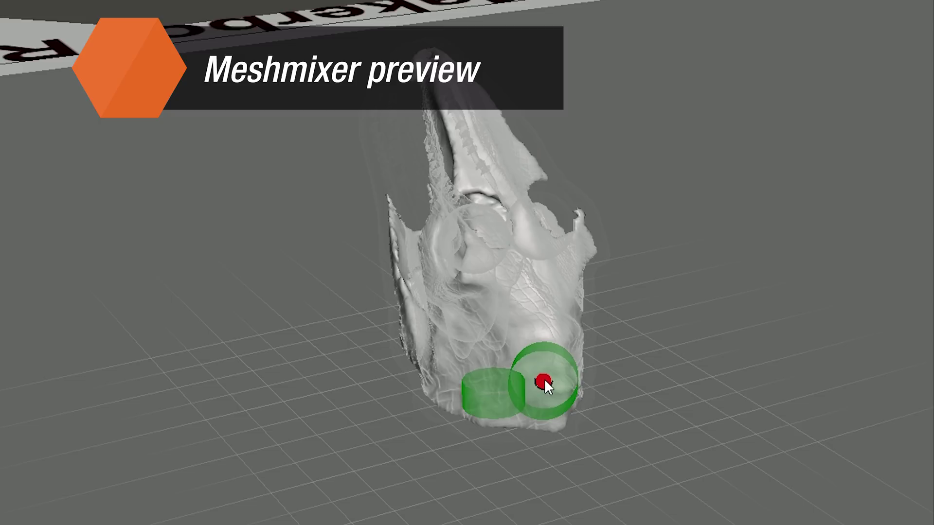
{"action": "left_click_drag", "start_coordinate": [544, 379], "coordinate": [535, 418]}
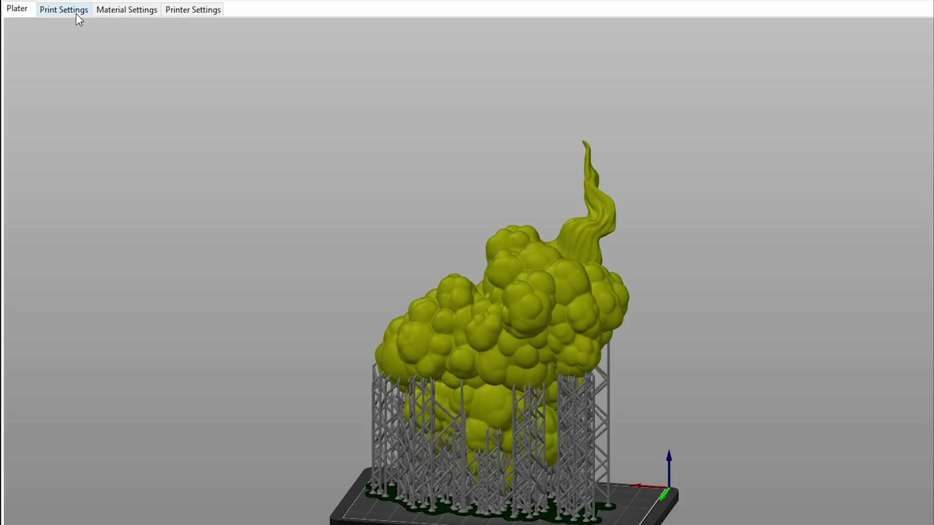
- In the Supports settings, set support head penetration to 0.6 mm and change the pillar diameter
{"action": "left_click", "coordinate": [76, 14]}
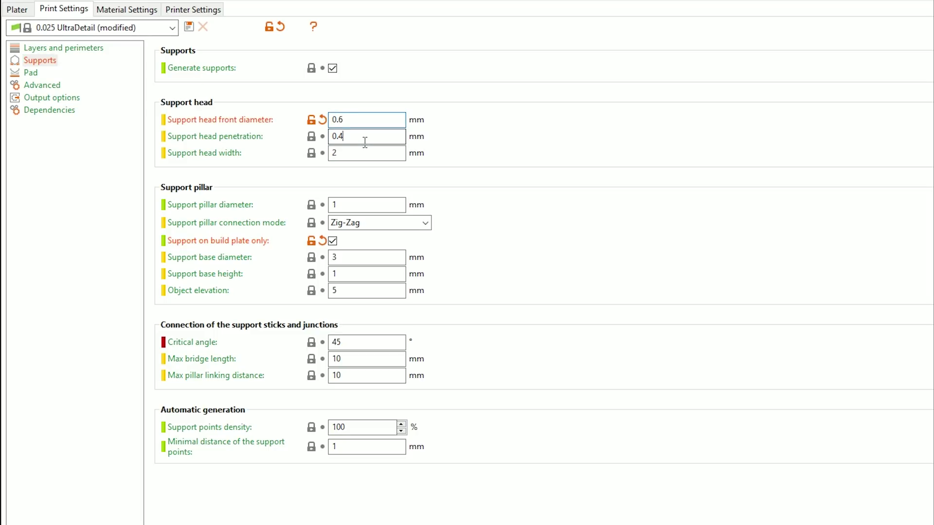
{"action": "key", "text": "BackSpace"}
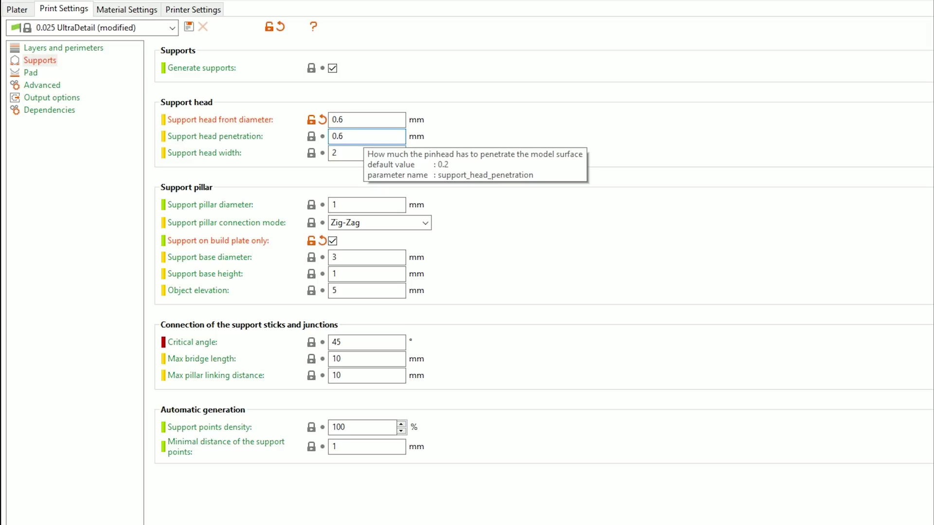
{"action": "left_click", "coordinate": [360, 205]}
{"action": "type", "text": ",3"}
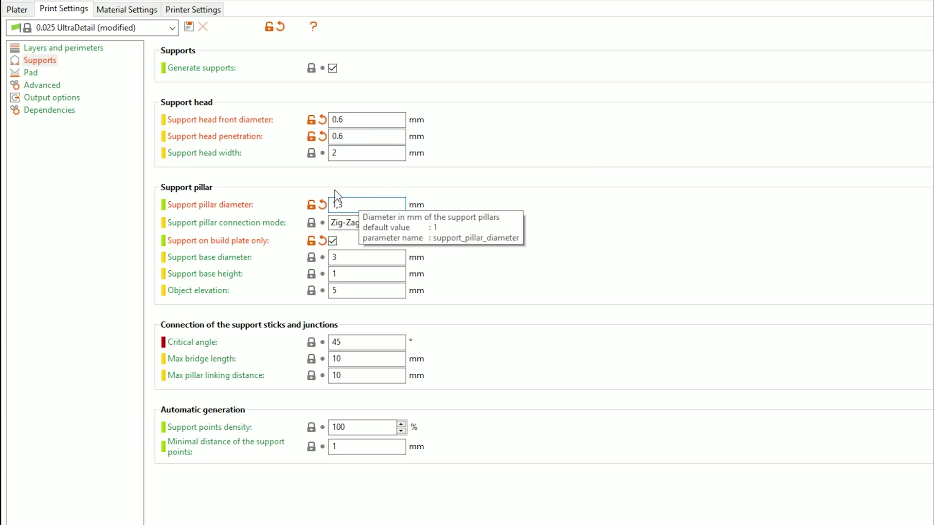
{"action": "left_click", "coordinate": [18, 10]}
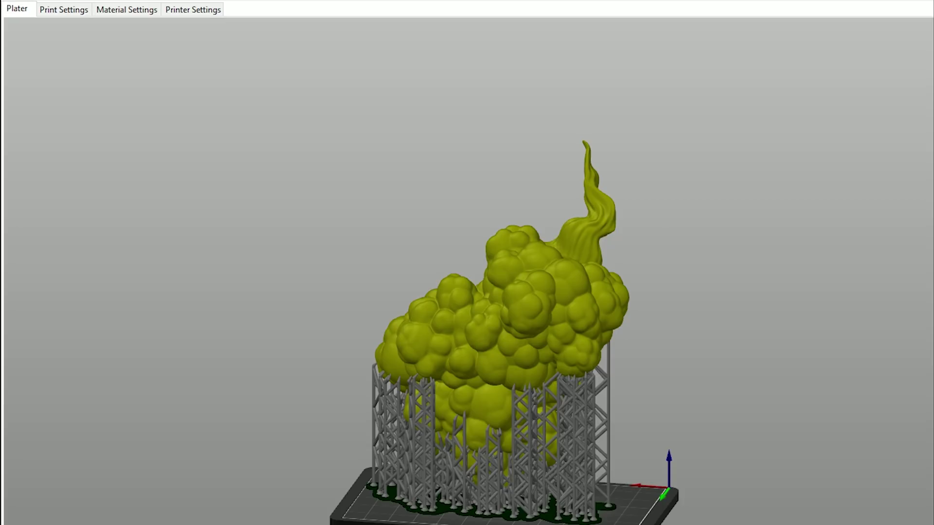
{"action": "left_click_drag", "start_coordinate": [549, 523], "coordinate": [850, 519]}
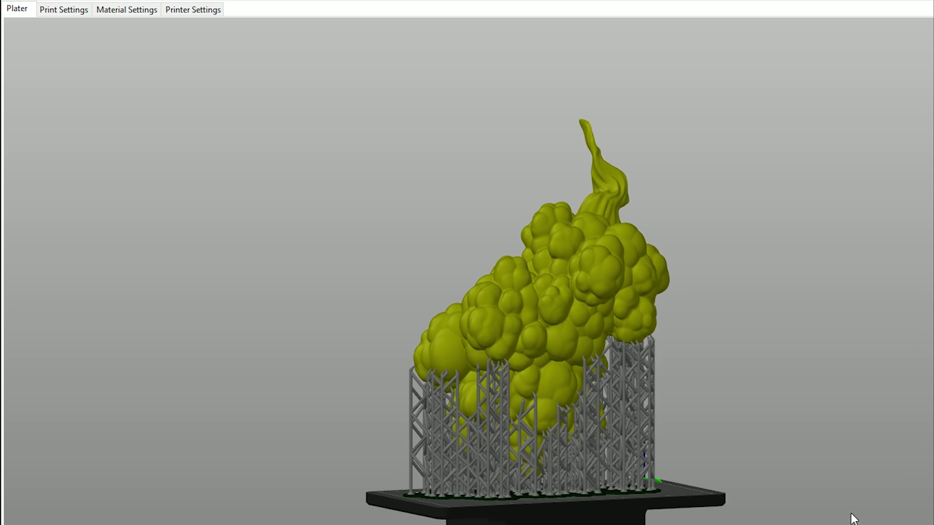
{"action": "scroll", "coordinate": [579, 474], "scroll_direction": "up", "scroll_amount": 5}
{"action": "scroll", "coordinate": [578, 473], "scroll_direction": "up", "scroll_amount": 10}
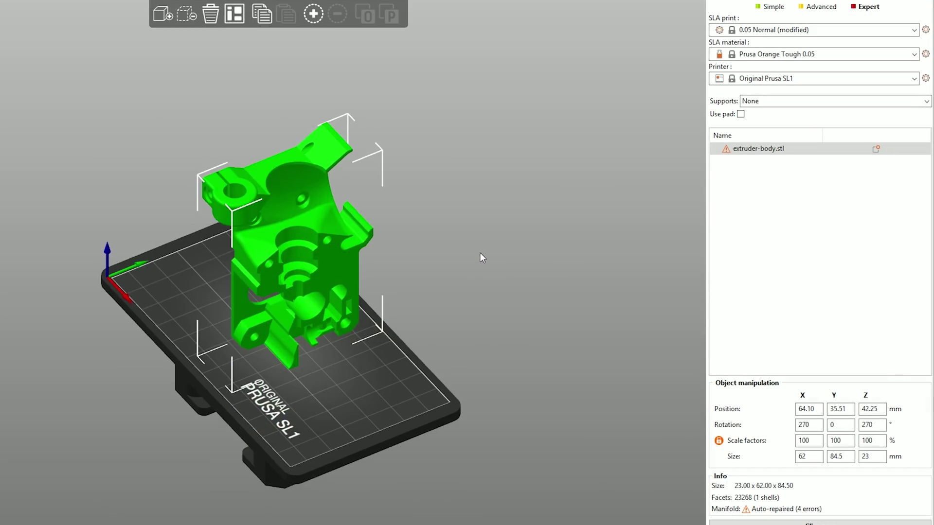
- Slice the extruder body, lay it flat on the bed, and re-slice to 1h 38m 50s
{"action": "left_click_drag", "start_coordinate": [482, 259], "coordinate": [479, 242]}
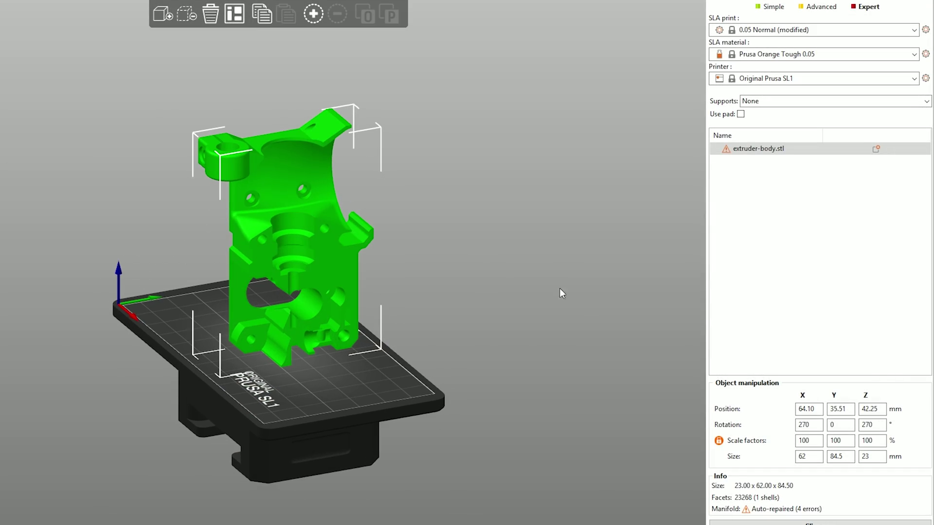
{"action": "key", "text": "ctrl+r"}
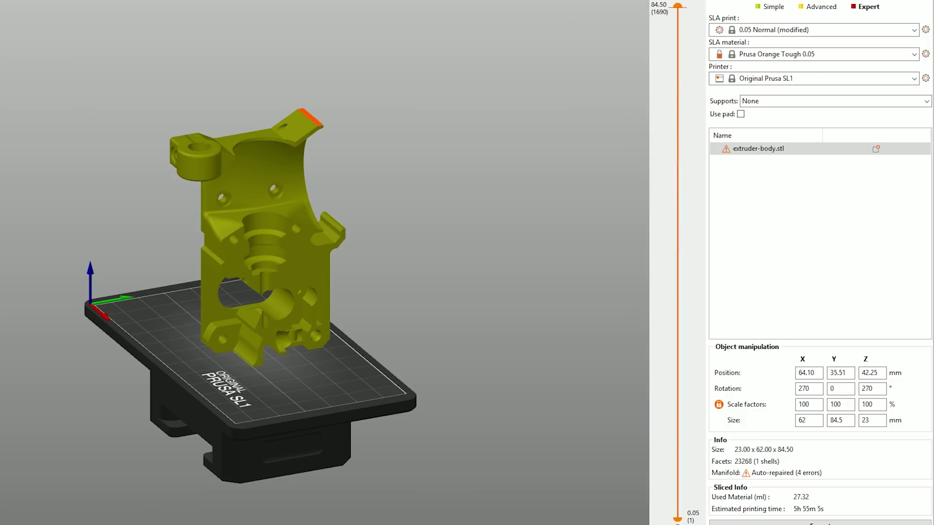
{"action": "key", "text": "Tab"}
{"action": "left_click_drag", "start_coordinate": [44, 444], "coordinate": [141, 452]}
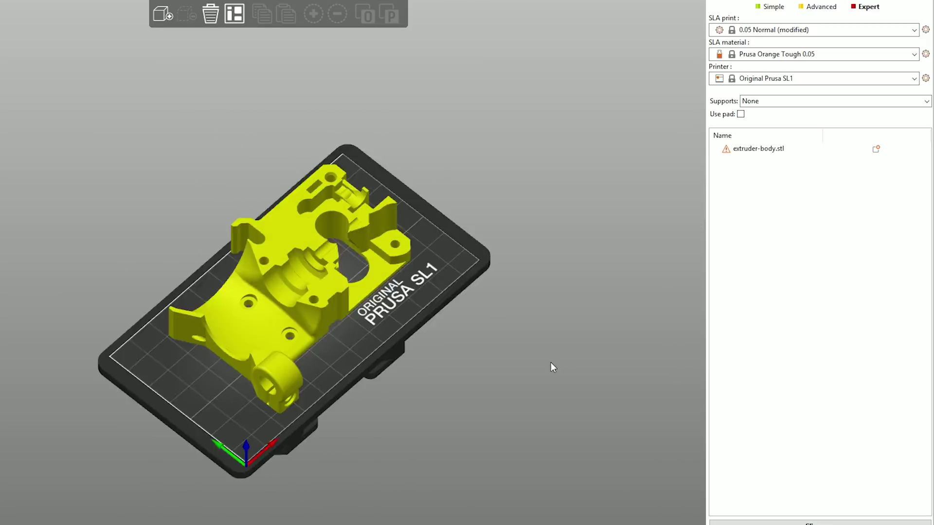
{"action": "left_click_drag", "start_coordinate": [550, 363], "coordinate": [509, 359]}
{"action": "left_click", "coordinate": [764, 522]}
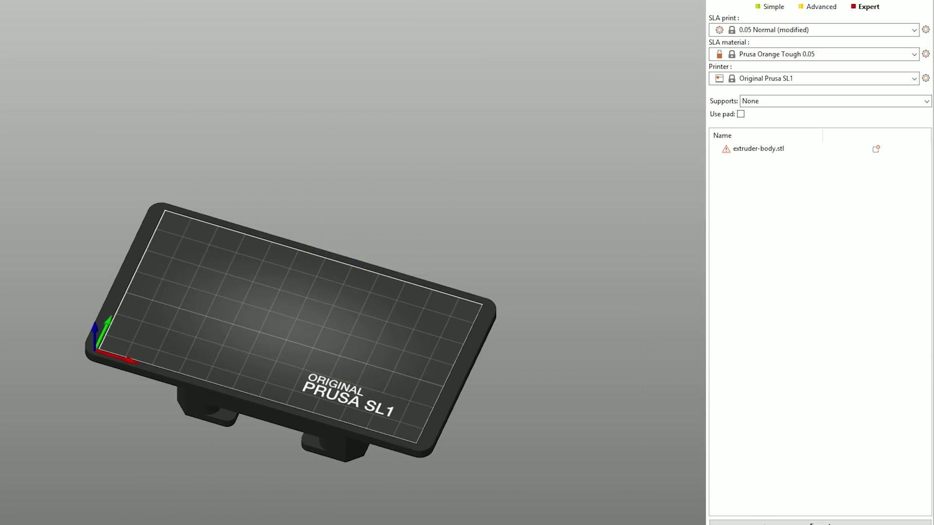